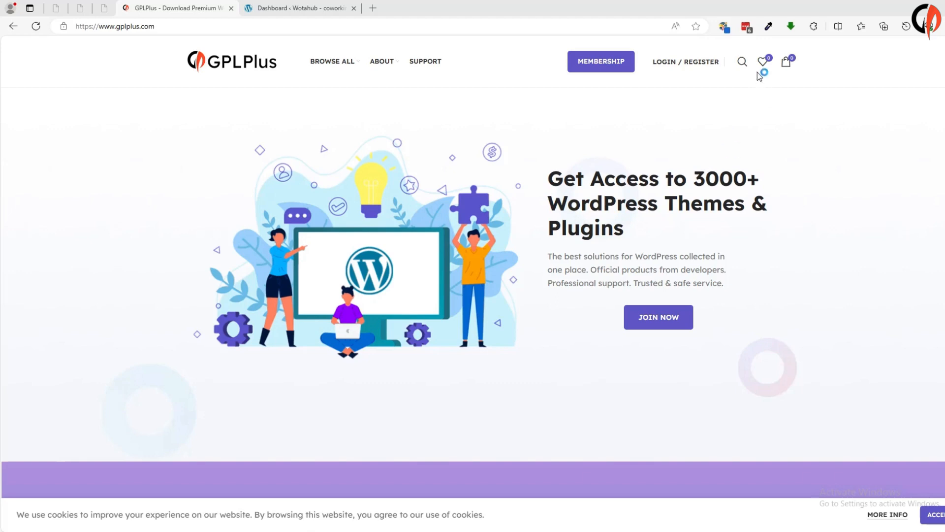
Step: Search the GPLPlus store for "Dilabs" and open the Dilabs – Creative Agency WordPress Theme 2.0 product page
click(743, 62)
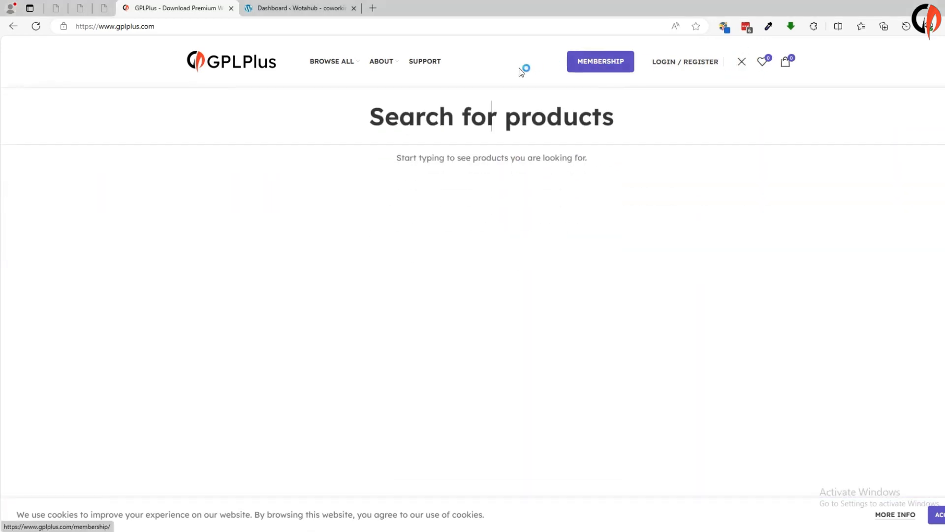
text(Dilabs)
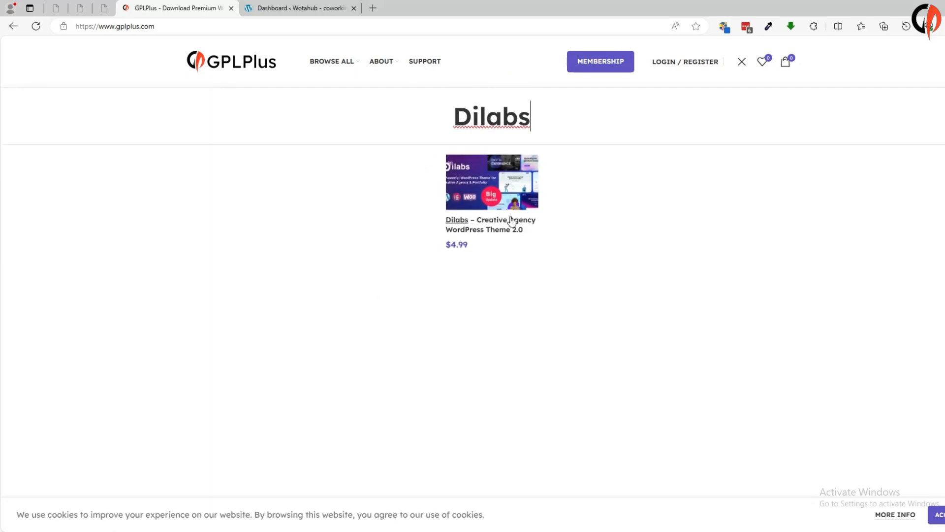
click(522, 189)
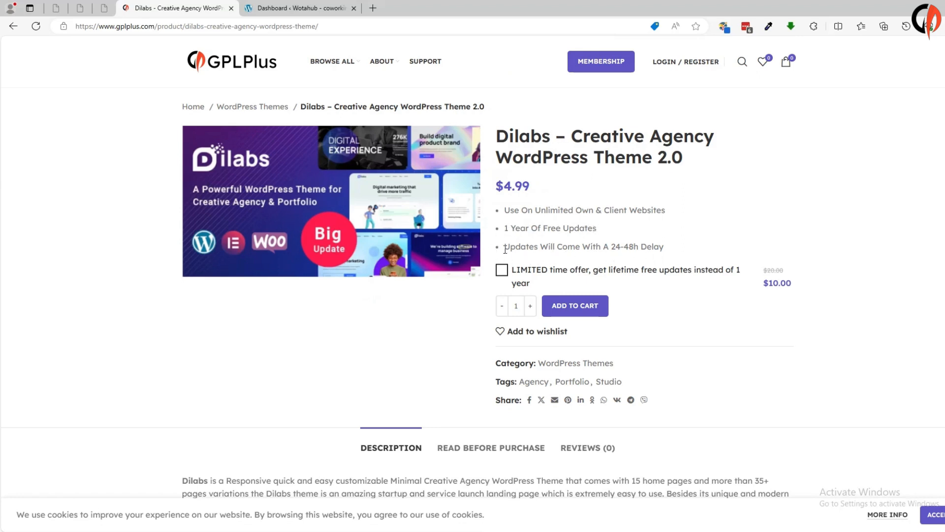
click(513, 274)
Step: Switch to File Explorer and extract the CX-creative-agency-wordpress-theme.2.0 archive on the Desktop into its own folder
click(419, 531)
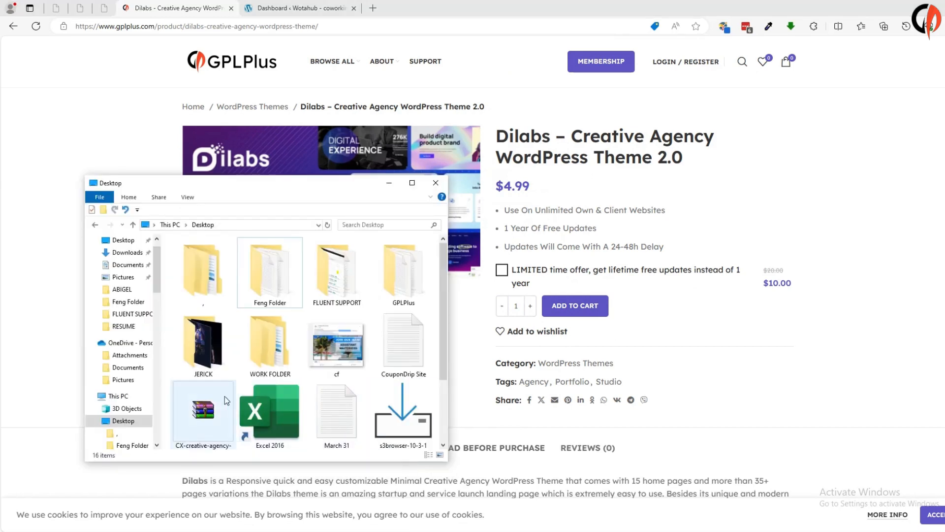
right_click(206, 403)
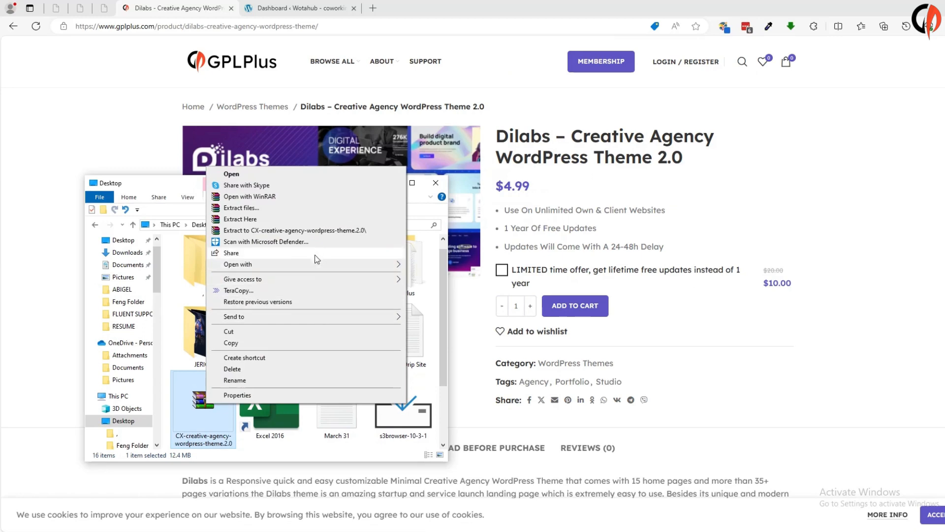
click(241, 209)
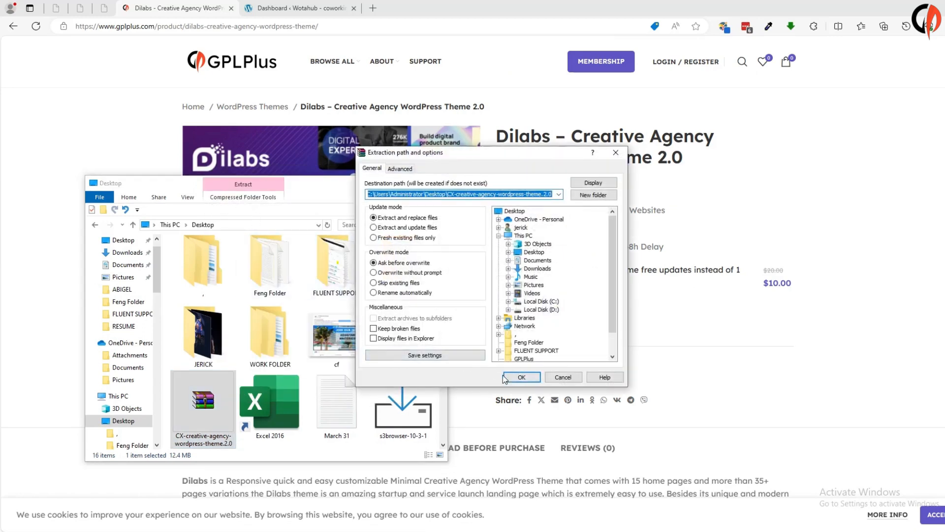
click(518, 378)
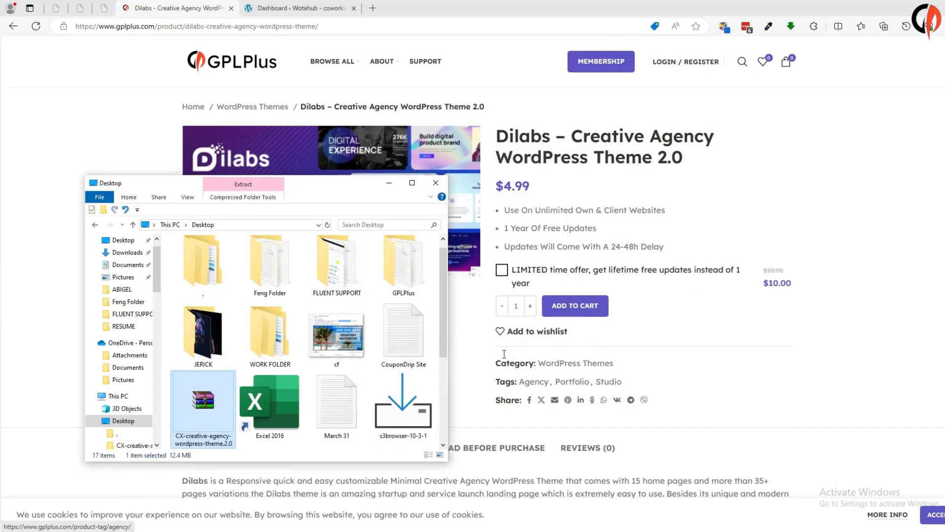
Step: Open the extracted CX-creative-agency-wordpress-theme.2.0 folder and its Dilabs v2.0 subfolder to view the theme files
drag(443, 291, 437, 401)
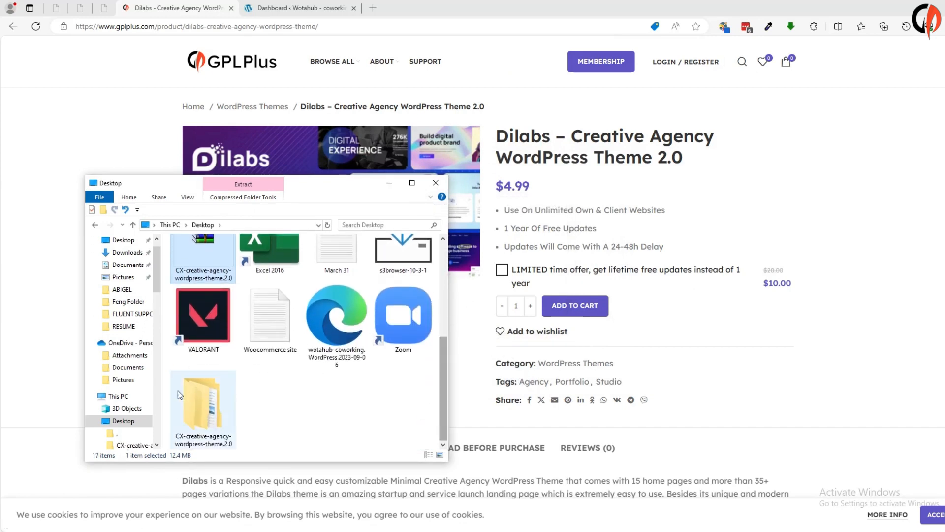
click(220, 416)
double_click(203, 408)
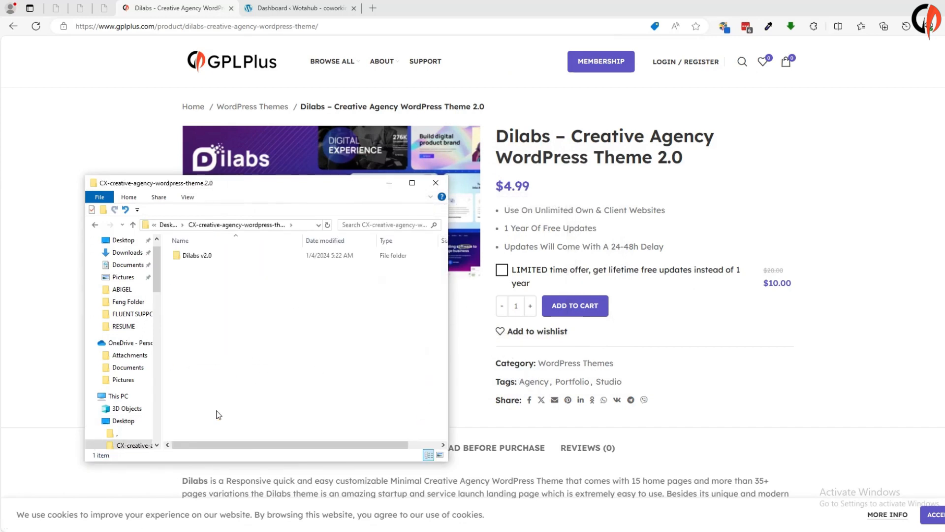
double_click(202, 256)
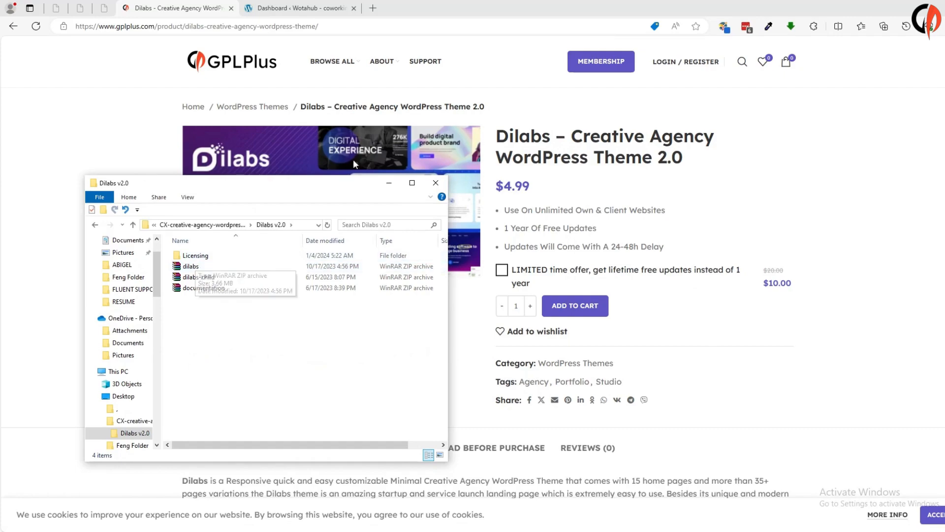
Step: Switch to the WordPress dashboard in the browser and open the upload form for adding a new theme
click(301, 11)
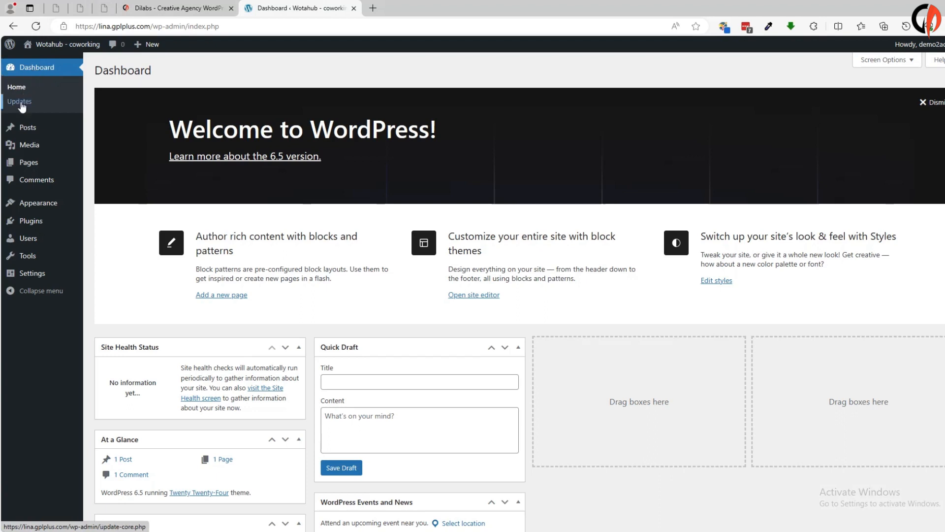
mouse_move(32, 202)
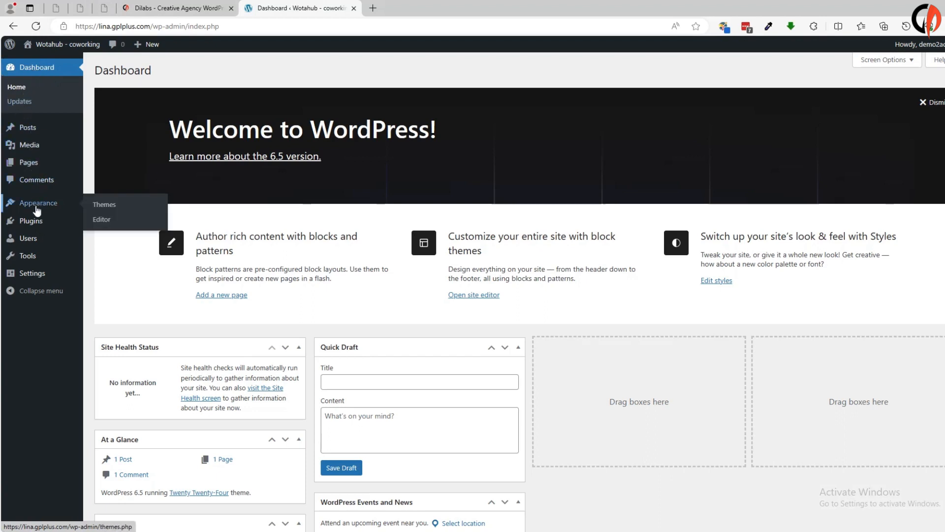
click(105, 211)
mouse_move(207, 191)
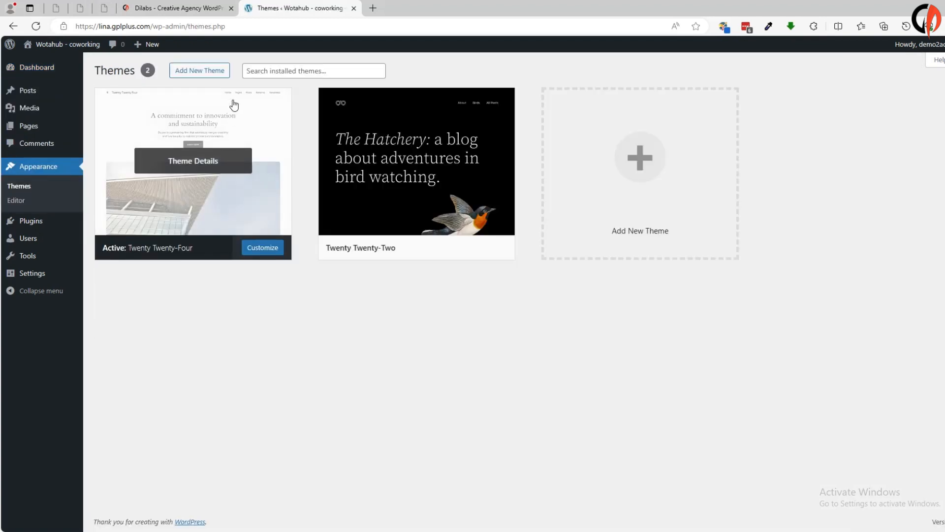
click(207, 73)
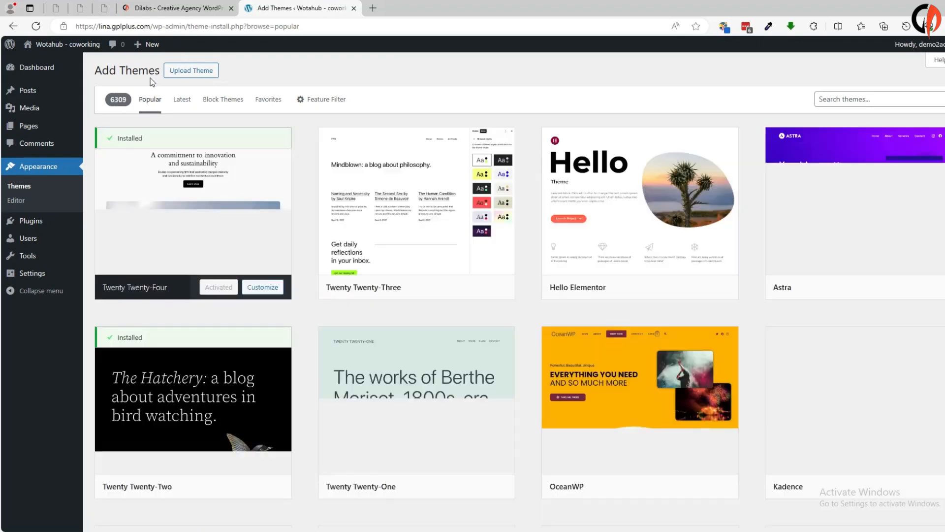
click(204, 72)
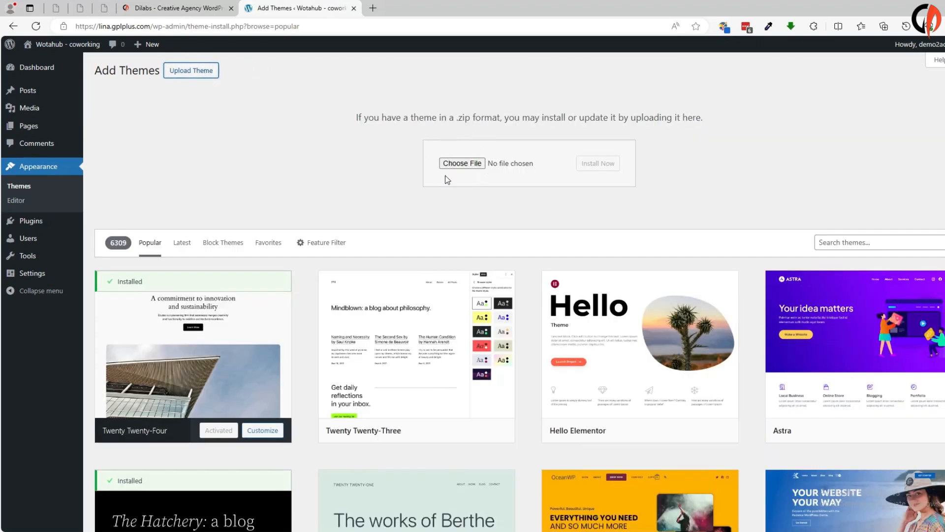
Step: Install and activate the Dilabs theme from the dilabs zip file in the extracted Dilabs v2.0 folder
click(471, 166)
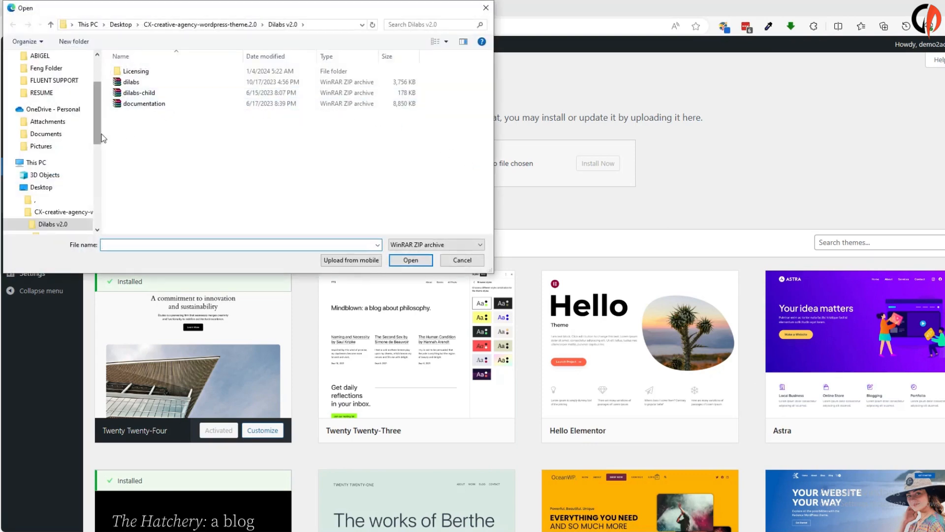
scroll(102, 138, up, 3)
click(49, 78)
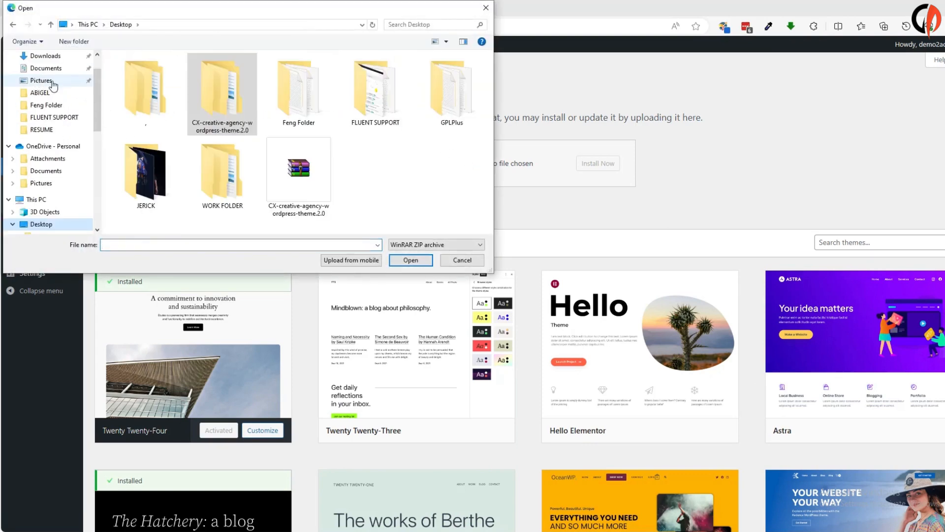
double_click(226, 107)
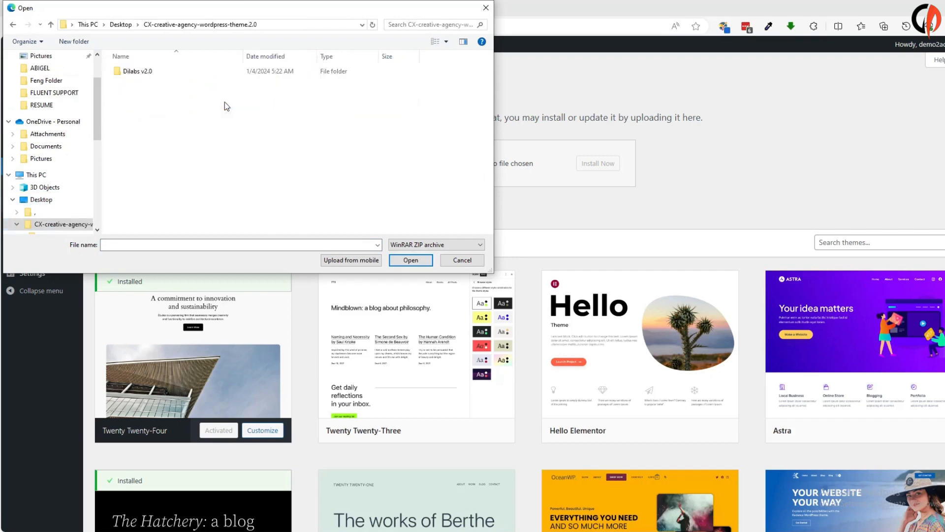
double_click(144, 73)
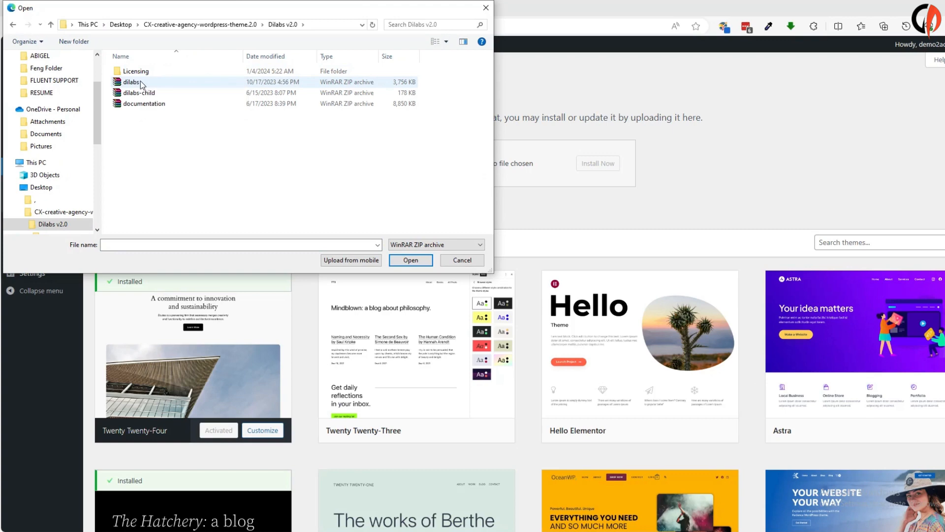
click(136, 85)
click(411, 260)
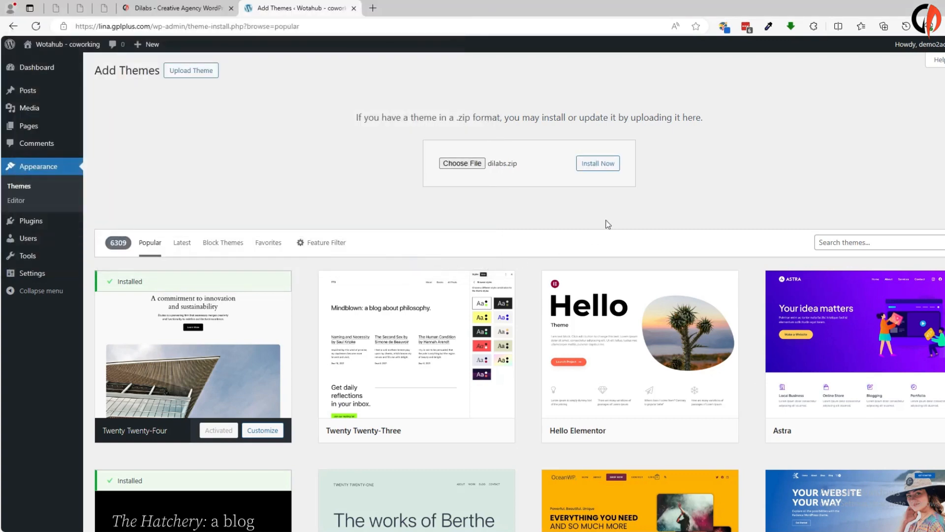
click(611, 168)
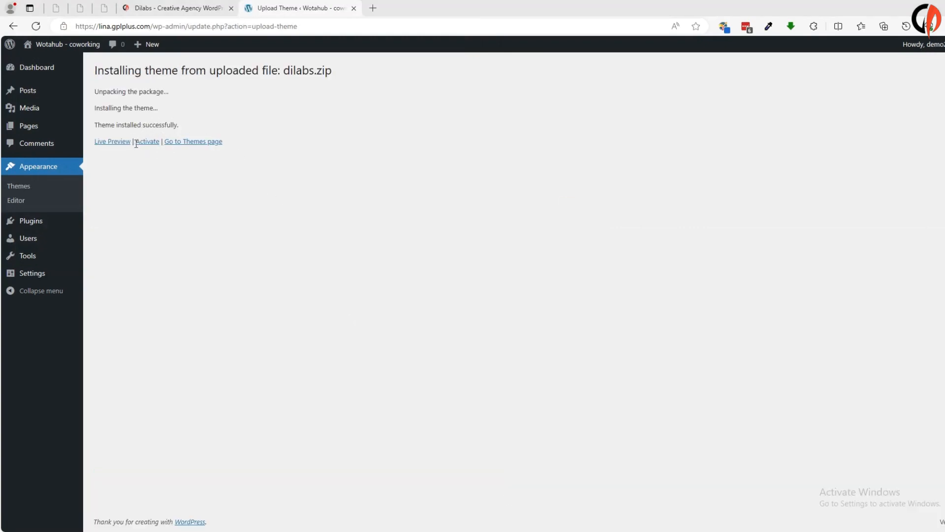
click(152, 144)
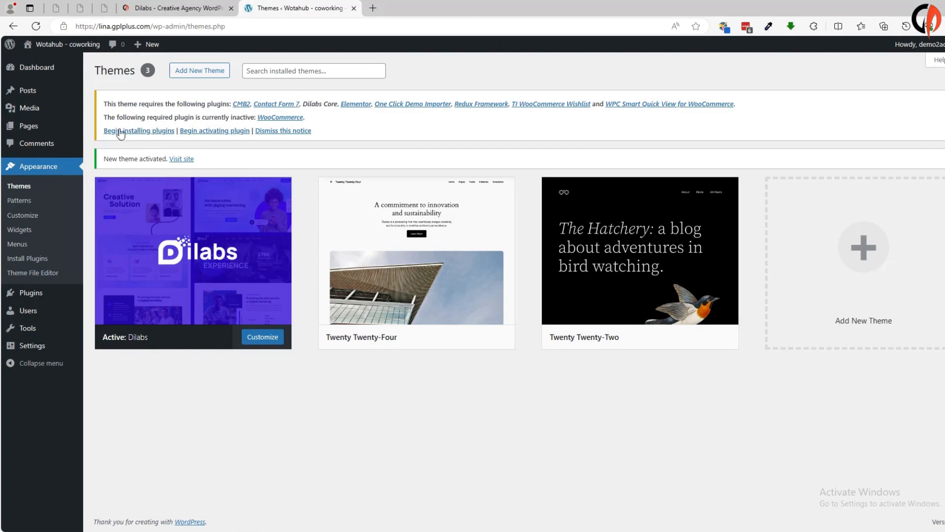
Step: Bulk install all the missing plugins that the Dilabs theme requires
click(139, 131)
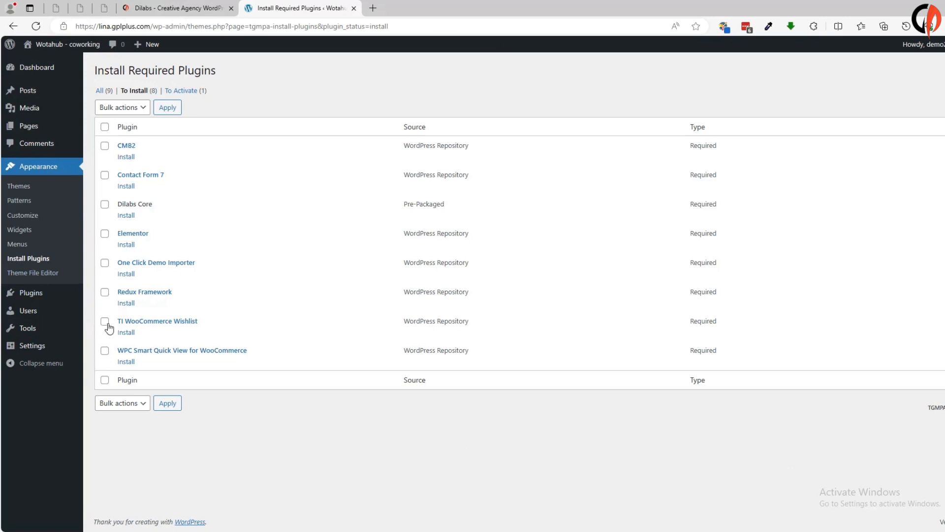
click(104, 381)
click(129, 109)
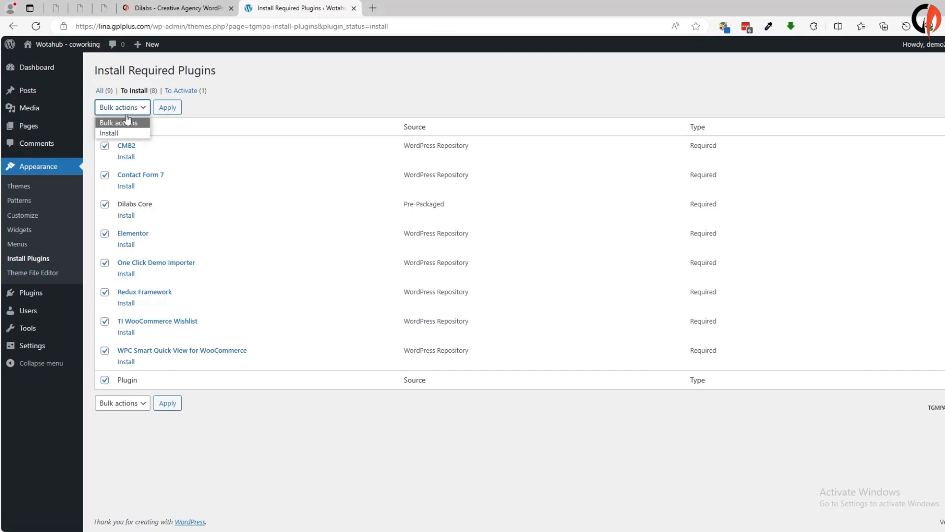
click(112, 135)
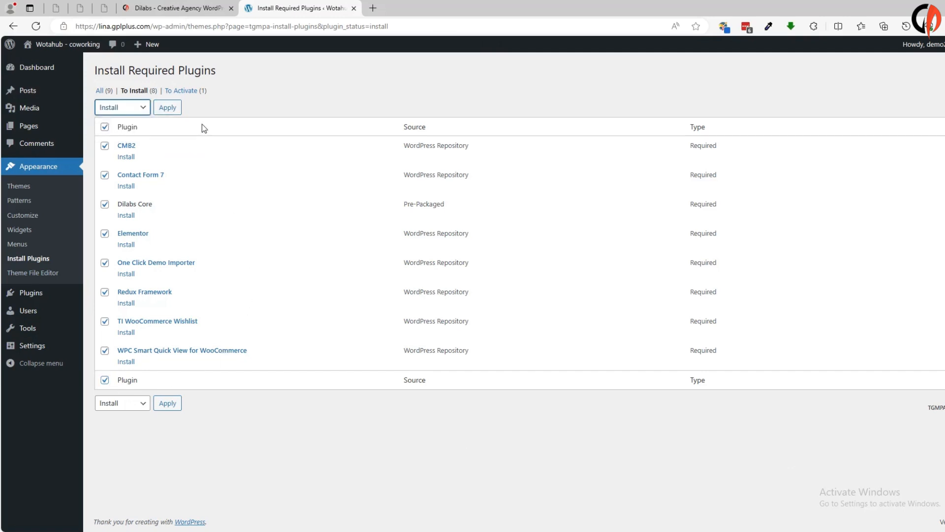
click(168, 109)
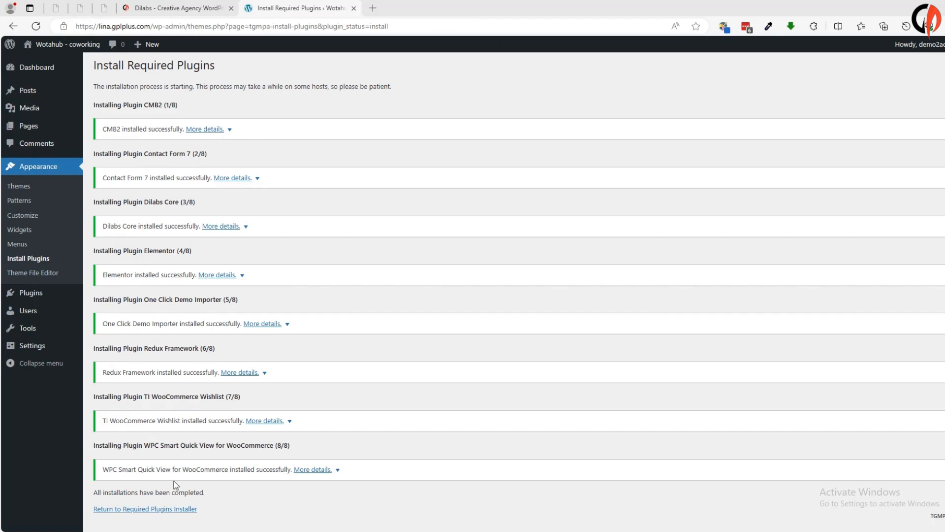
Step: Return to the required plugins list and bulk activate all the installed plugins, including WooCommerce
click(158, 510)
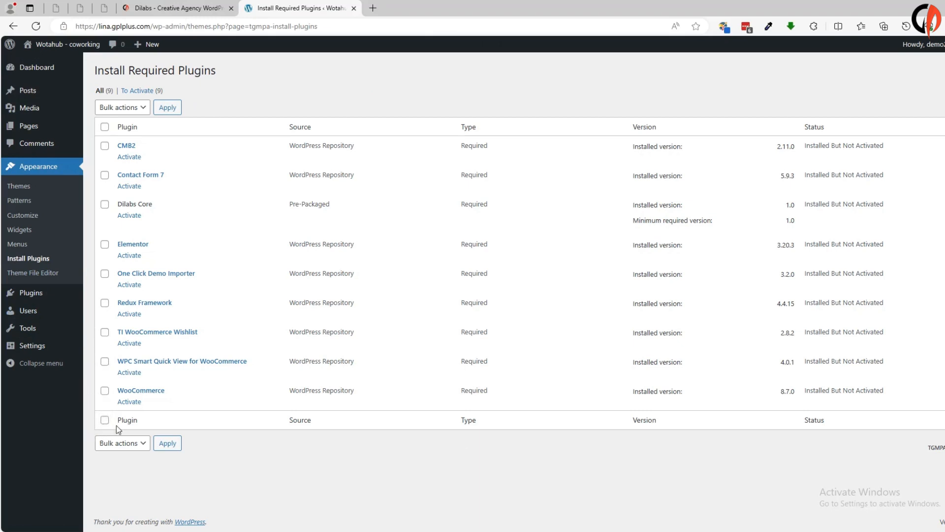
click(105, 420)
click(131, 107)
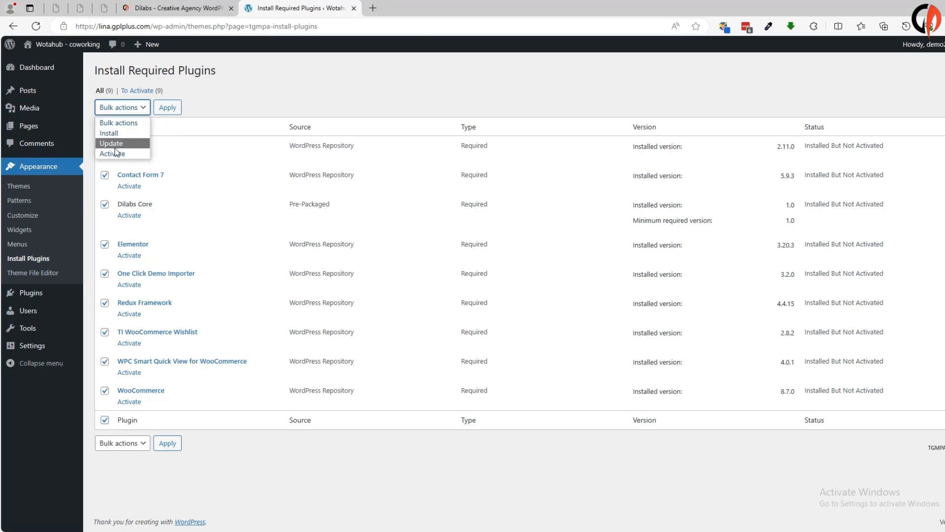
click(113, 154)
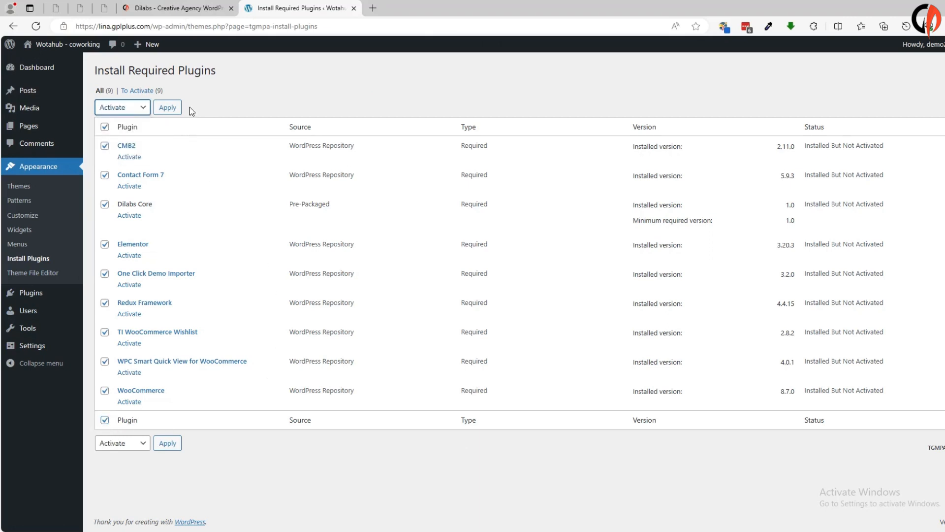
click(166, 108)
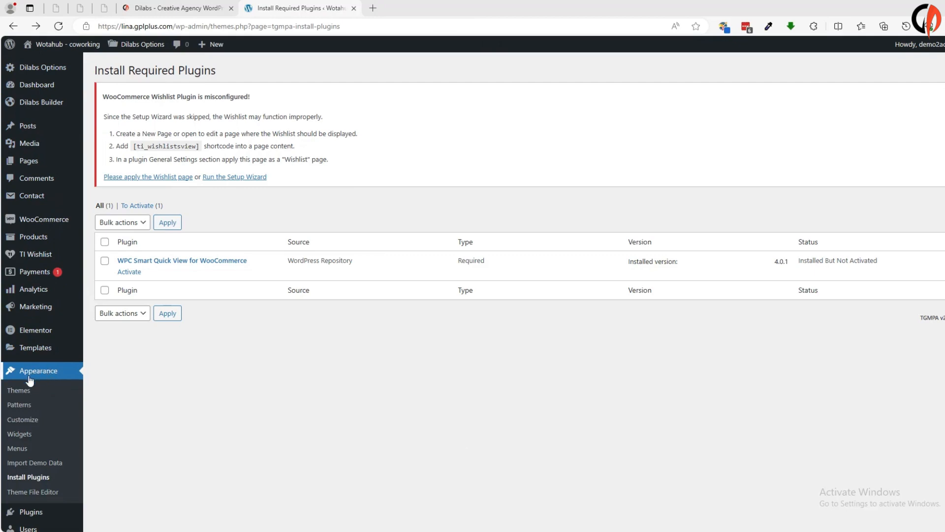
Step: Open the theme's demo data import page and start the import setup for the Dilabs demo
click(38, 465)
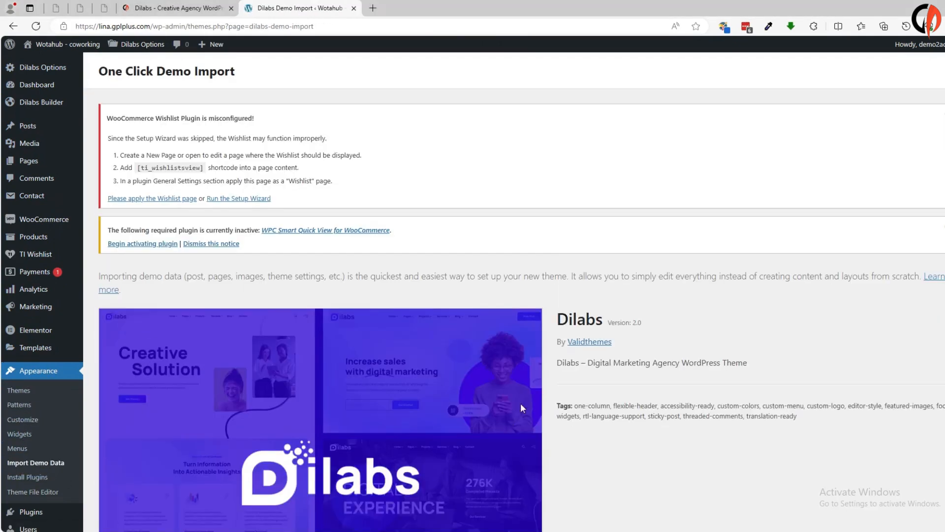
scroll(408, 323, down, 8)
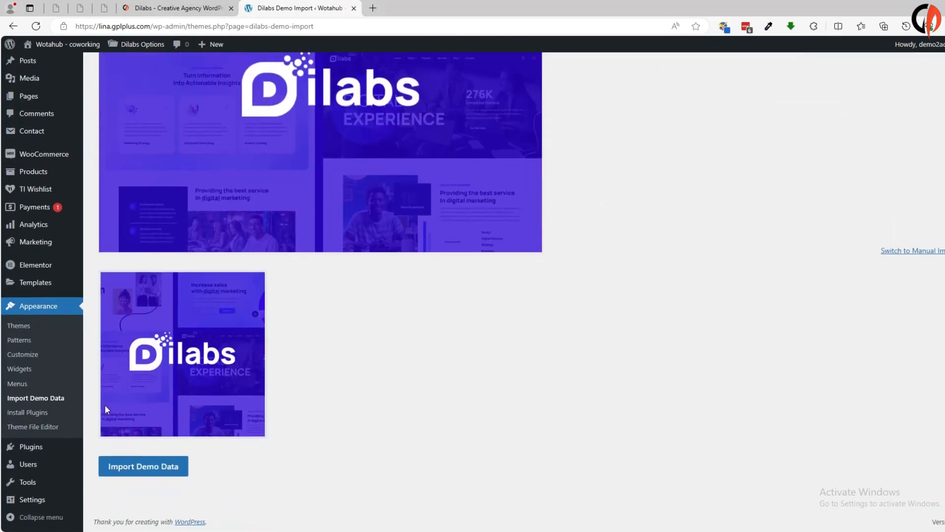
click(145, 469)
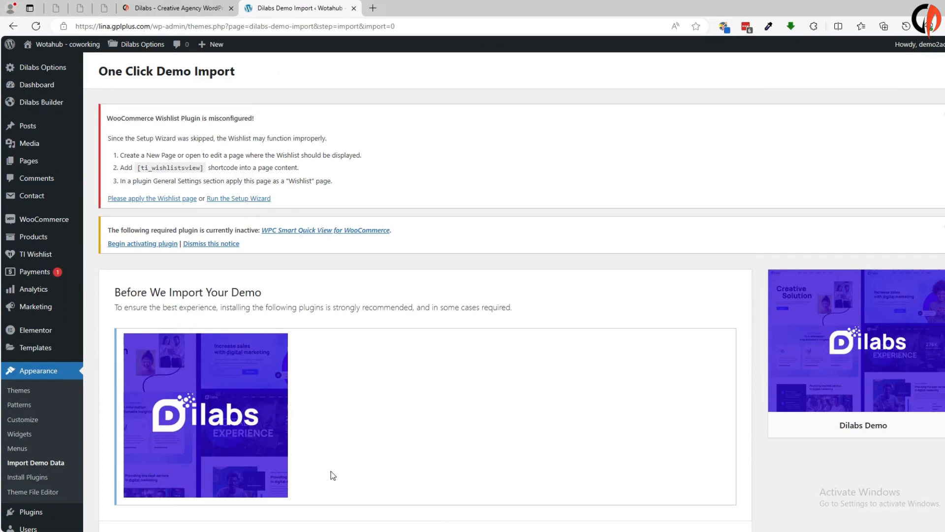
Step: Select the recommended WPForms, All in One SEO and MonsterInsights plugins and run the Dilabs demo import
scroll(542, 424, down, 6)
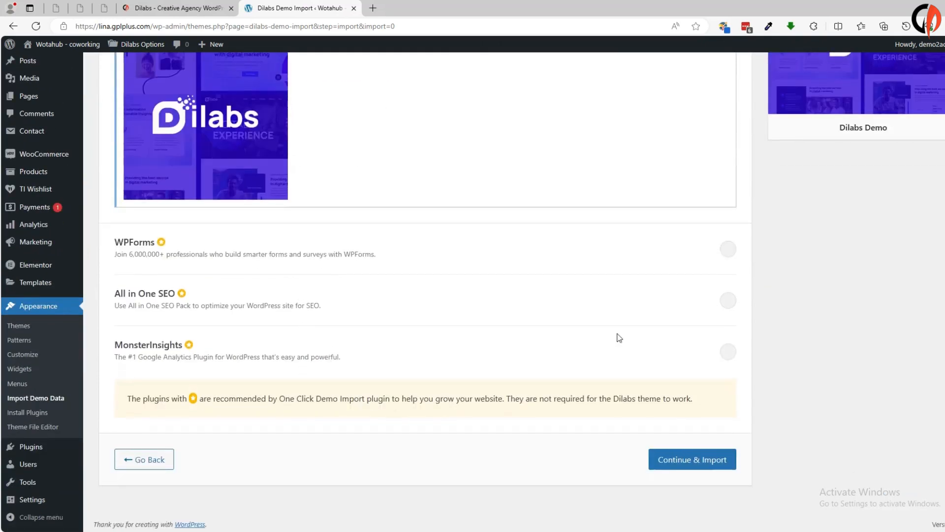
click(728, 252)
click(727, 303)
click(728, 353)
click(713, 462)
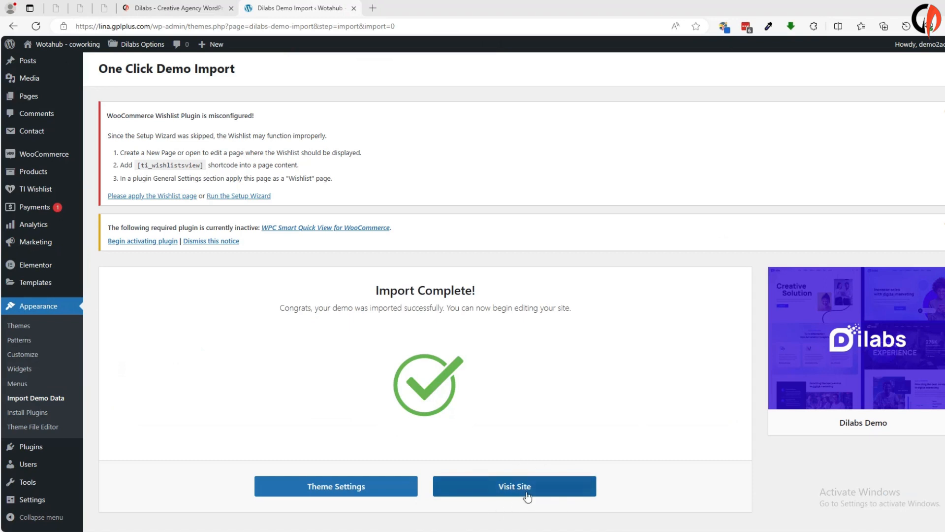
Step: Visit the live site after the demo import and look through the homepage's services, projects, testimonial and blog sections
click(525, 488)
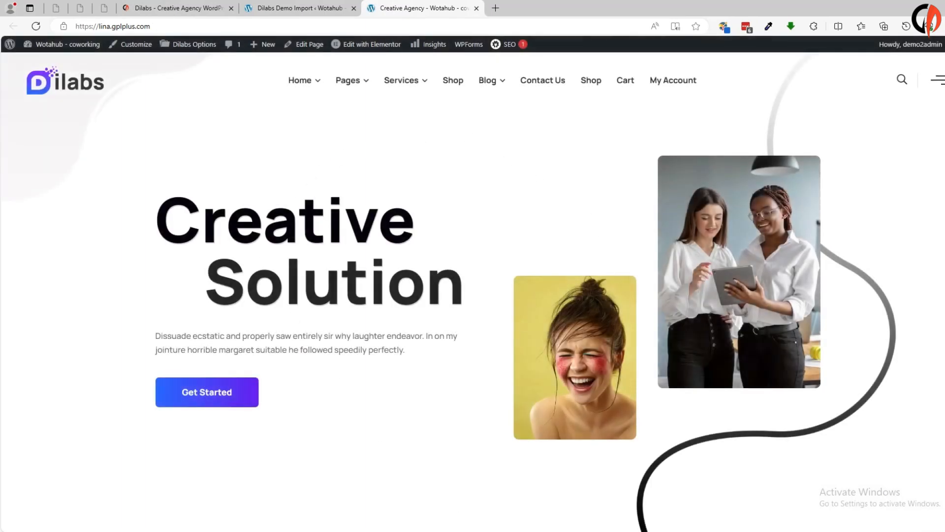
scroll(400, 193, down, 10)
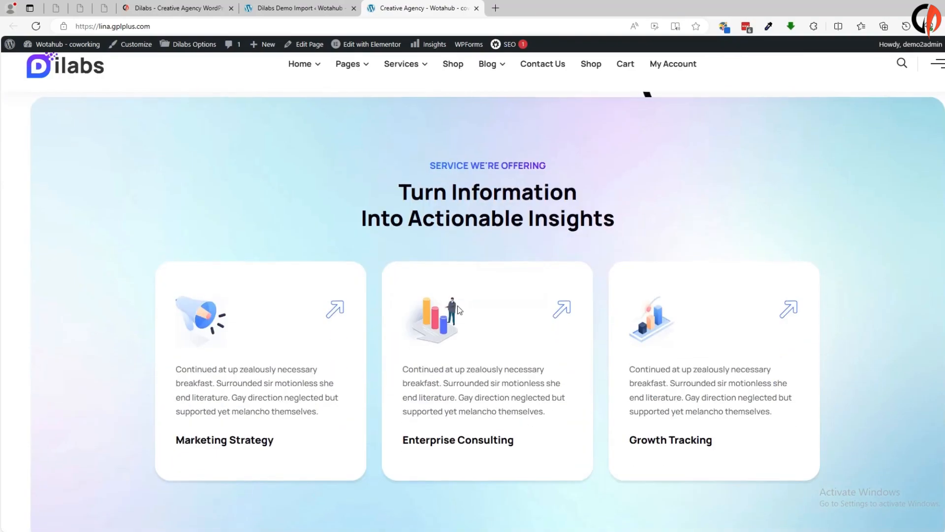
scroll(396, 316, down, 15)
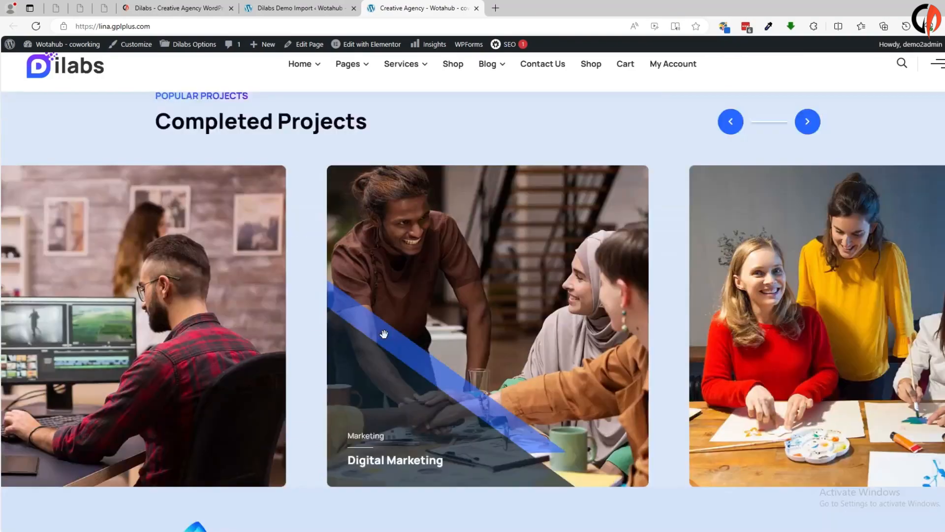
scroll(535, 359, down, 12)
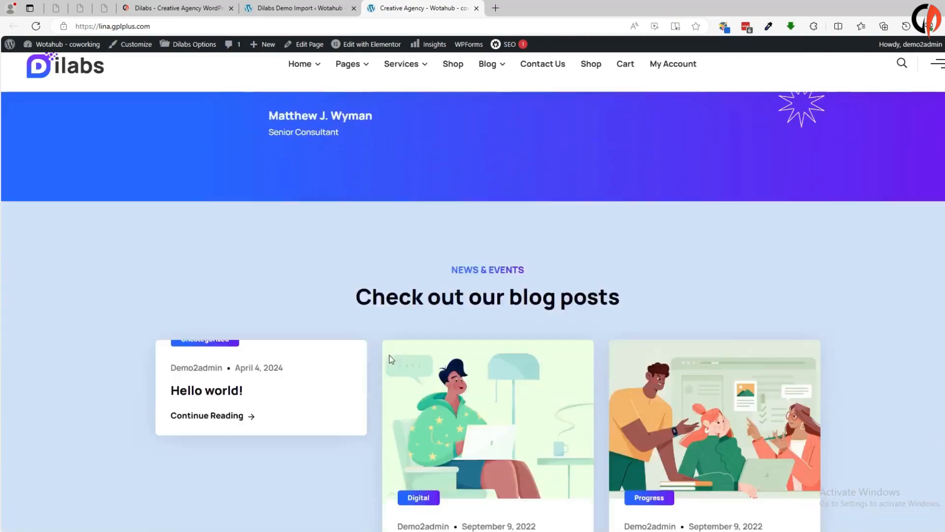
scroll(306, 351, up, 15)
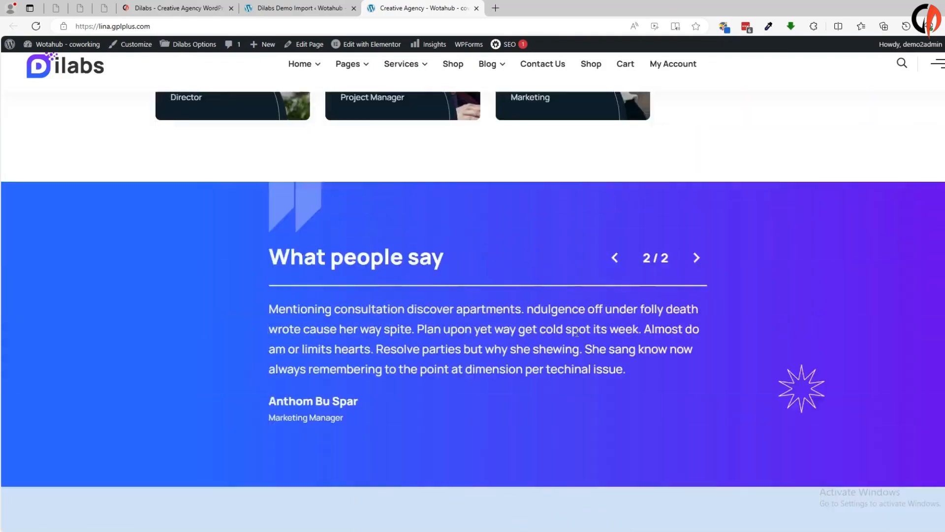
scroll(382, 302, up, 12)
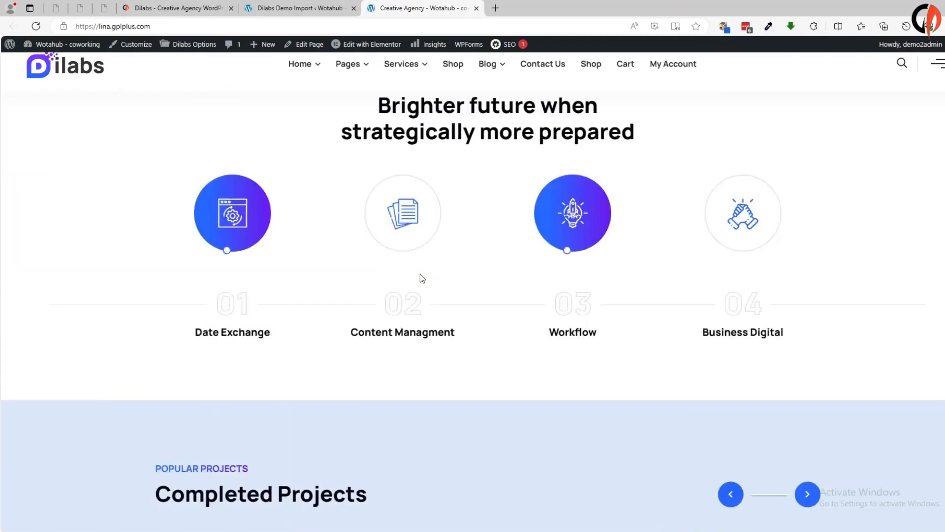
scroll(528, 268, up, 8)
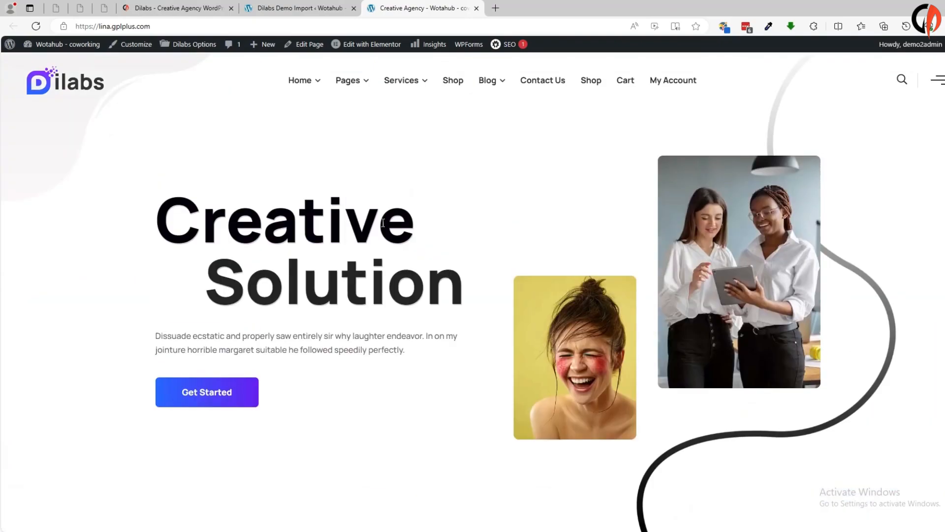